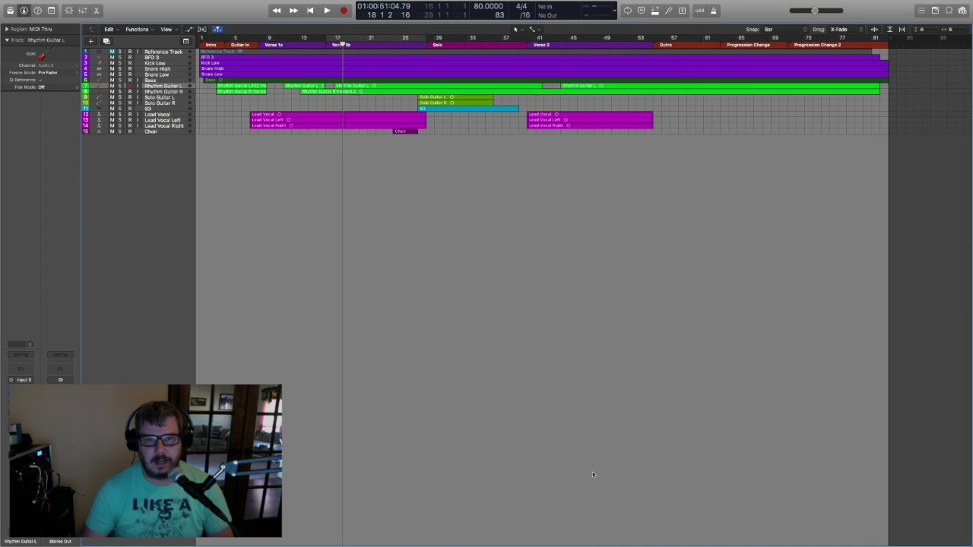
Zoom the arrangement in around the playhead so roughly bars 10–55 fill the view.
key(super+Right)
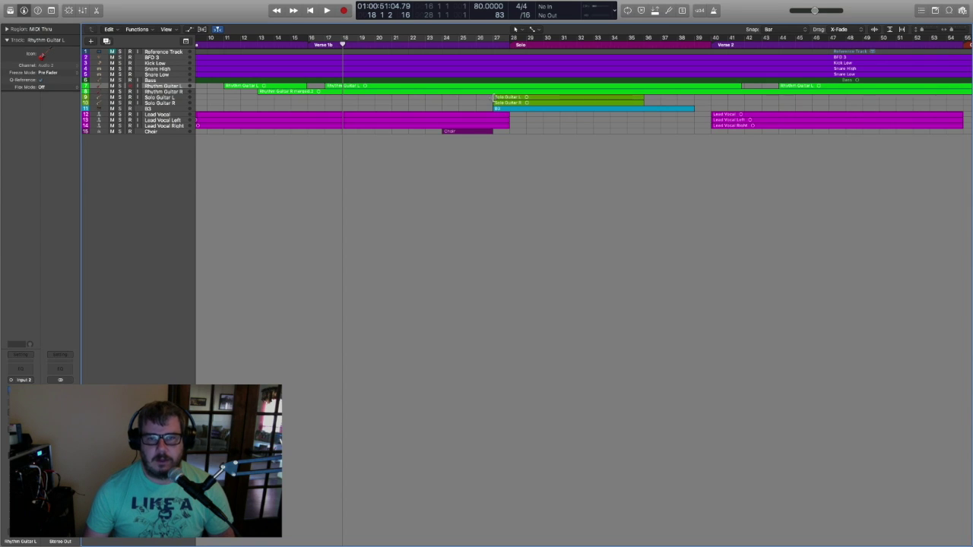
Extend the Solo Guitar L region's start left to bar 26, then select the Rhythm Guitar R track.
drag(493, 97, 480, 99)
click(484, 107)
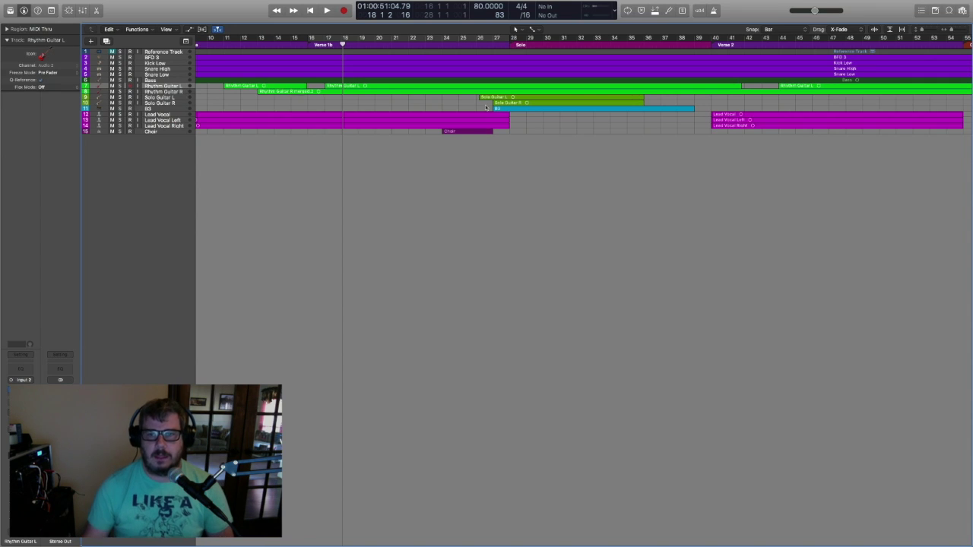
scroll(498, 109, left, 1)
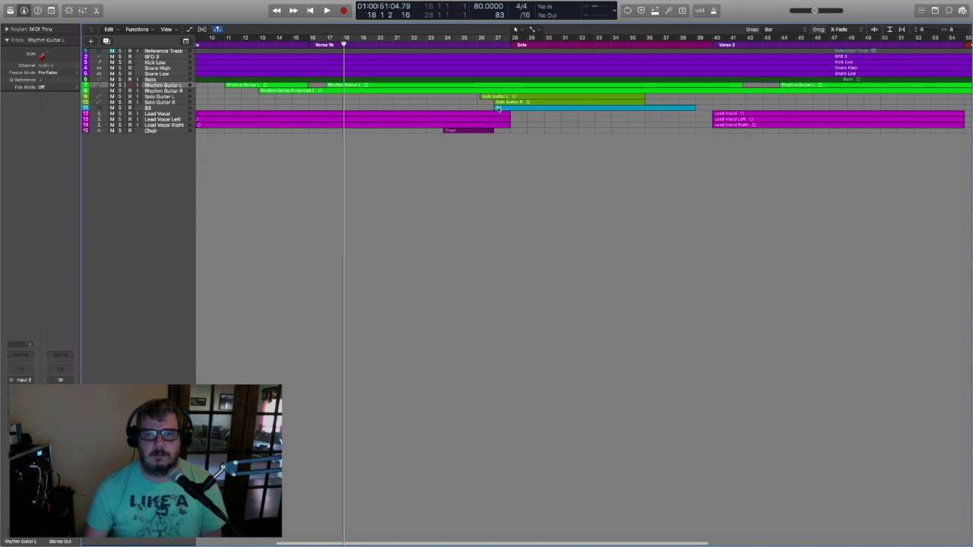
scroll(492, 105, up, 1)
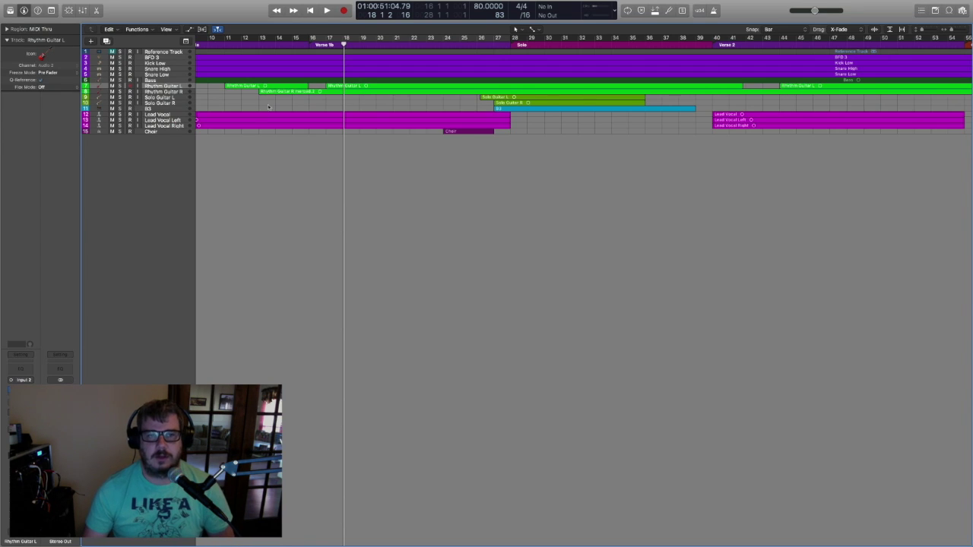
click(181, 91)
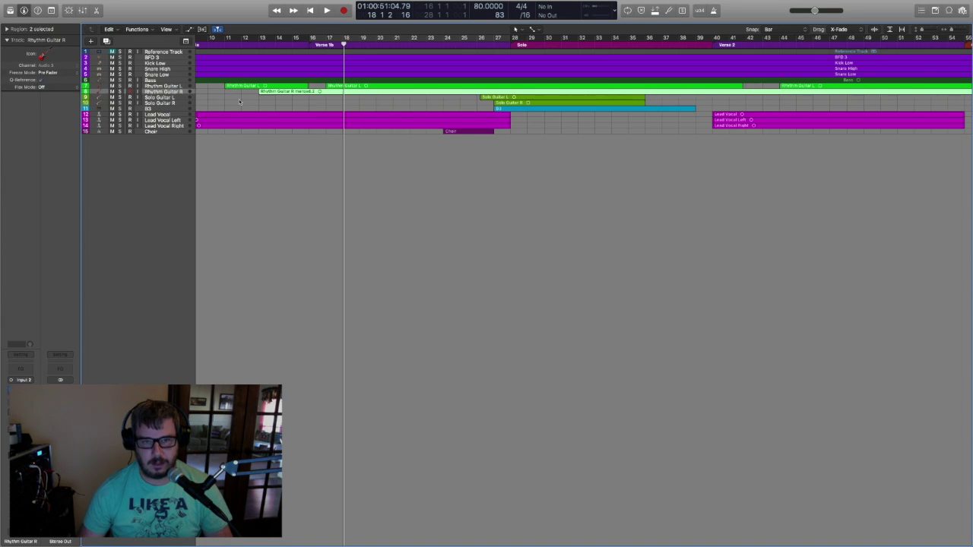
Place the playhead at bar 18 and zoom the Rhythm Guitar R track to show its waveform.
click(342, 44)
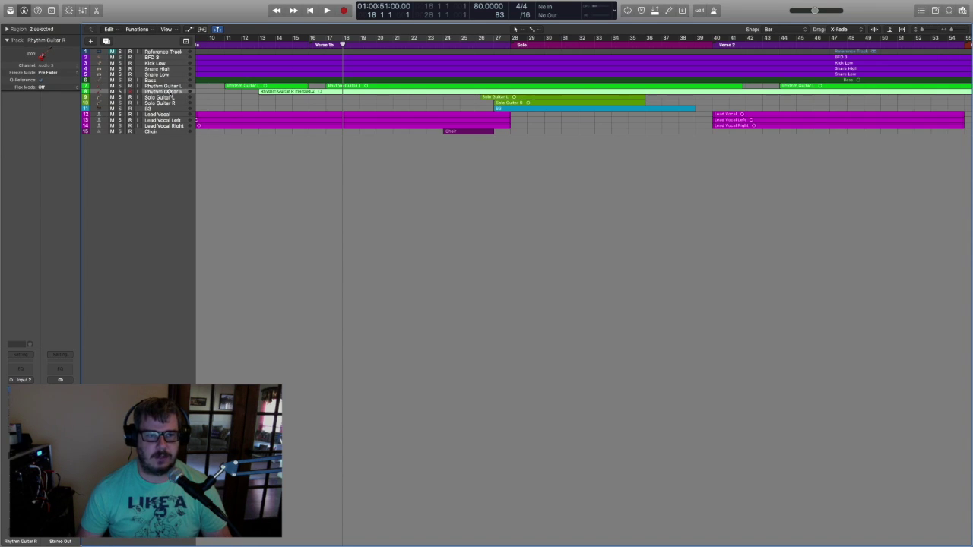
key(ctrl+z)
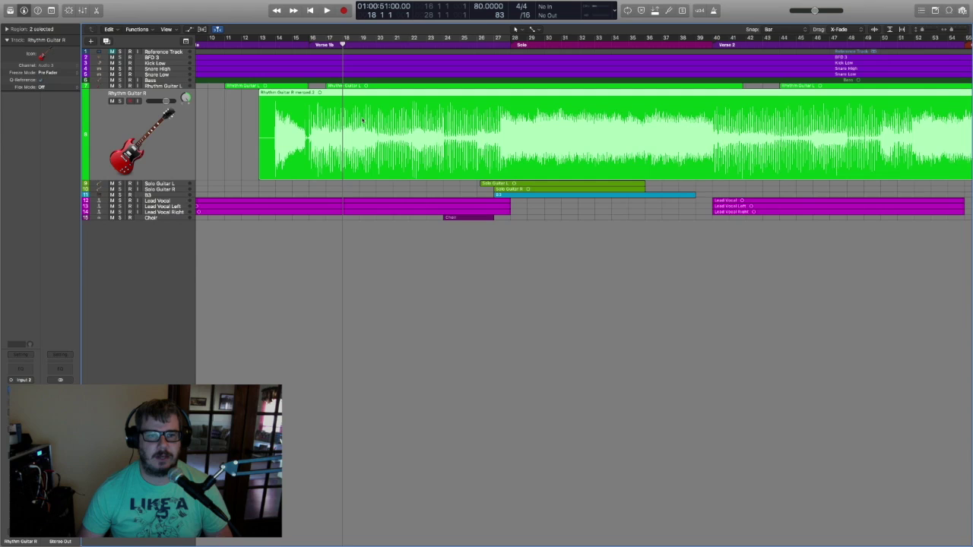
Record a short silent take at bar 18 on the enlarged Solo Guitar L track.
click(174, 185)
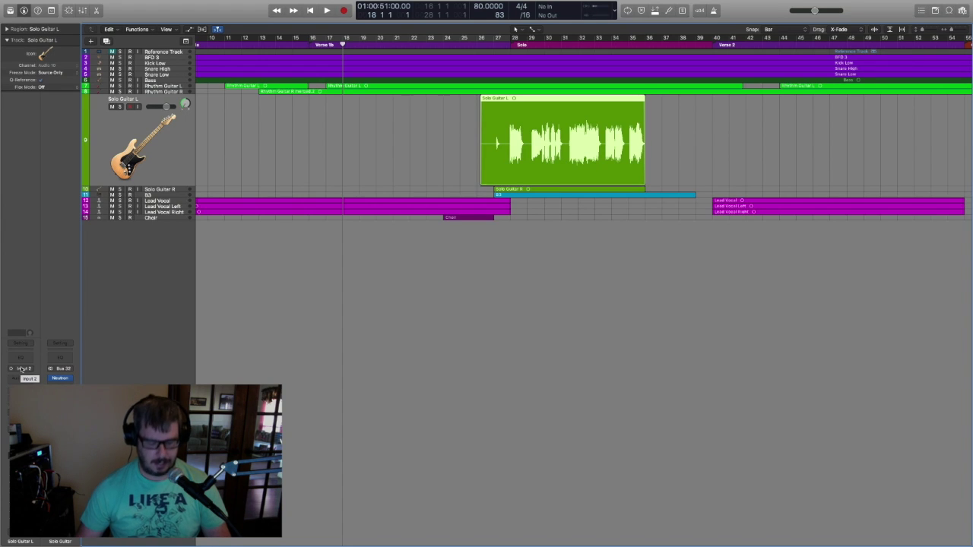
key(r)
key(space)
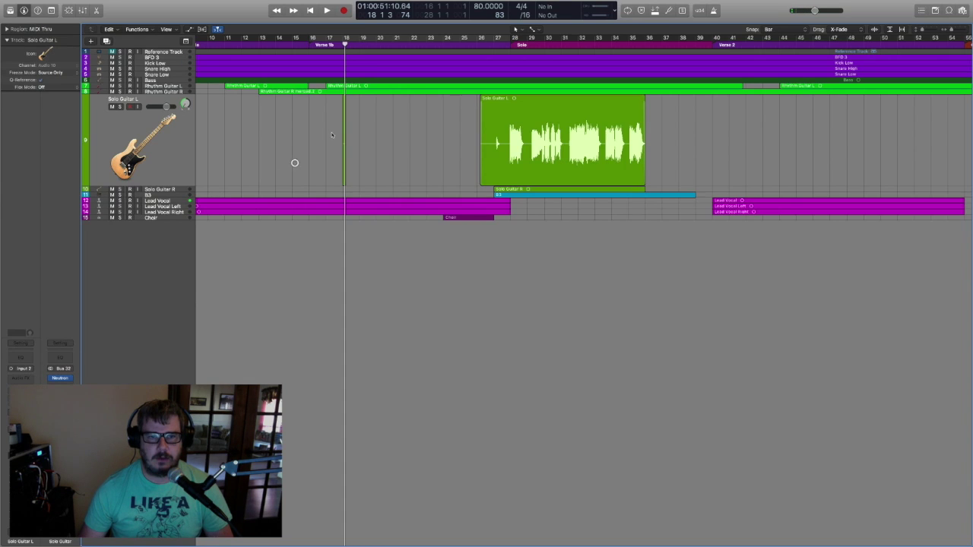
Select the silent take and the solo region together and join them.
drag(333, 123, 504, 154)
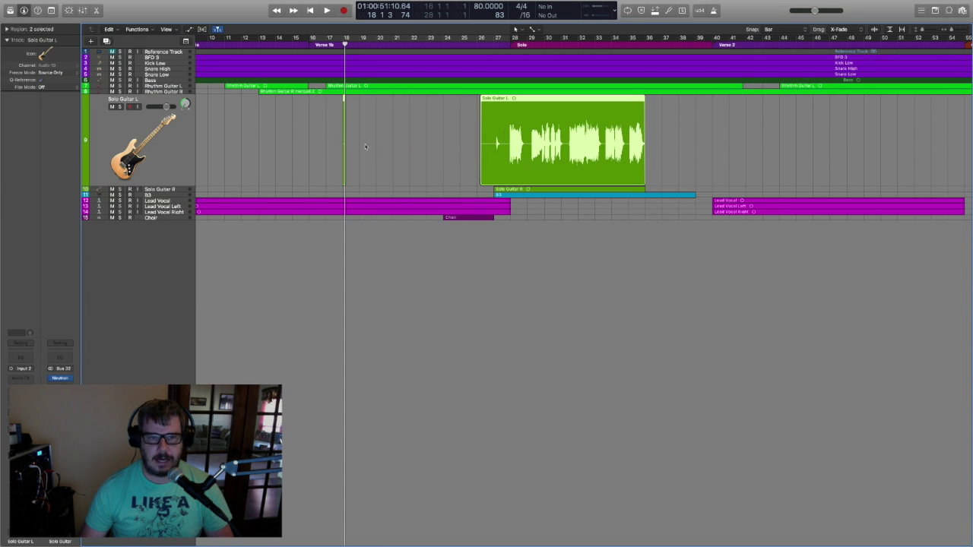
drag(366, 146, 530, 150)
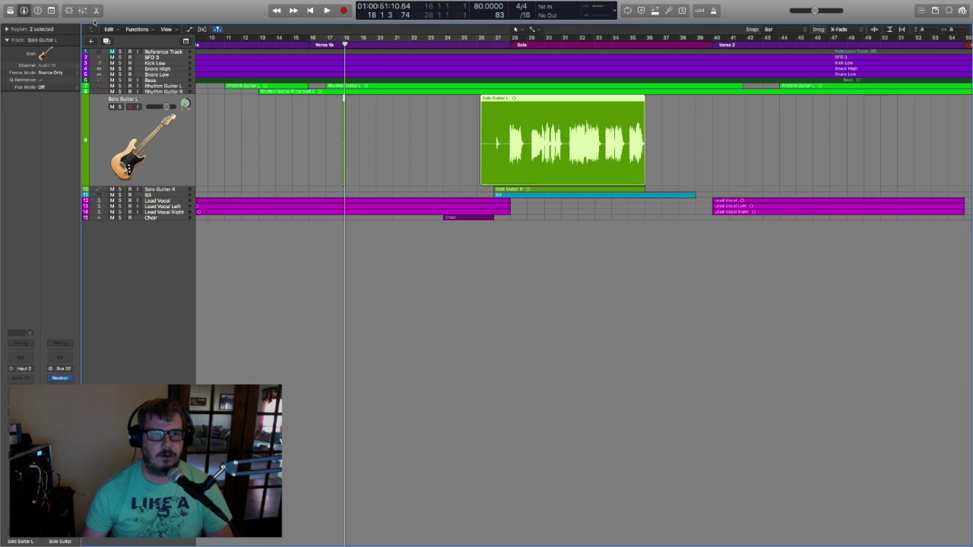
click(111, 29)
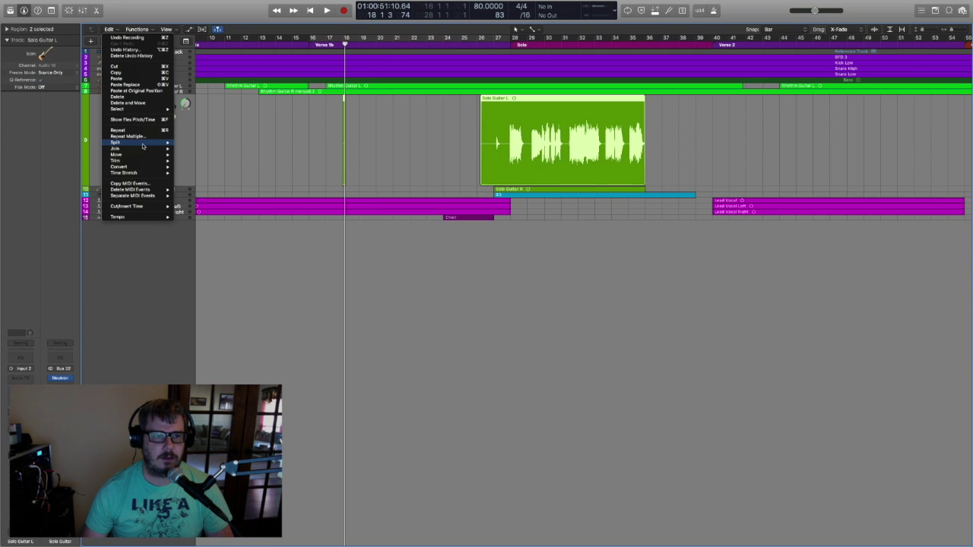
mouse_move(147, 150)
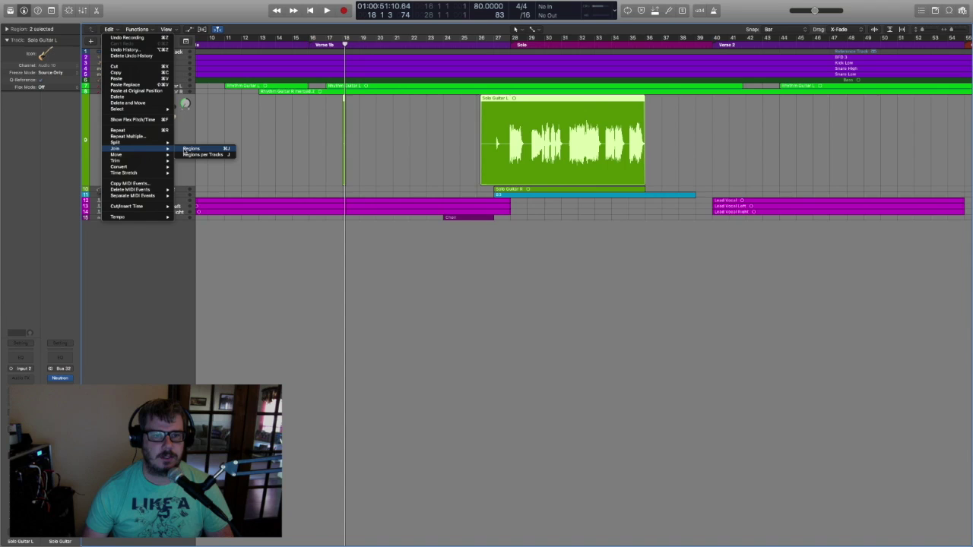
click(186, 149)
drag(333, 122, 487, 156)
key(super+j)
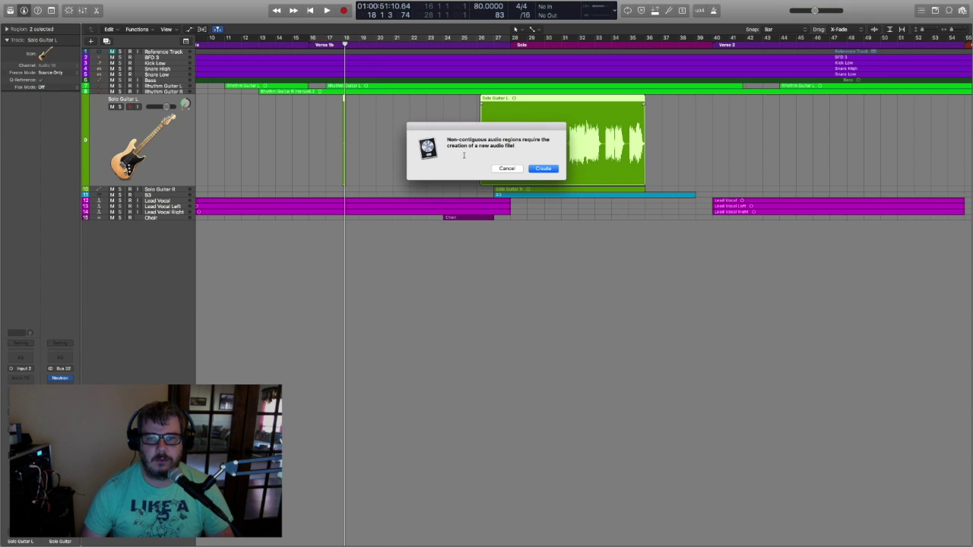
Confirm creating a new audio file for the join, then trim the merged region's start to bar 26.
click(541, 170)
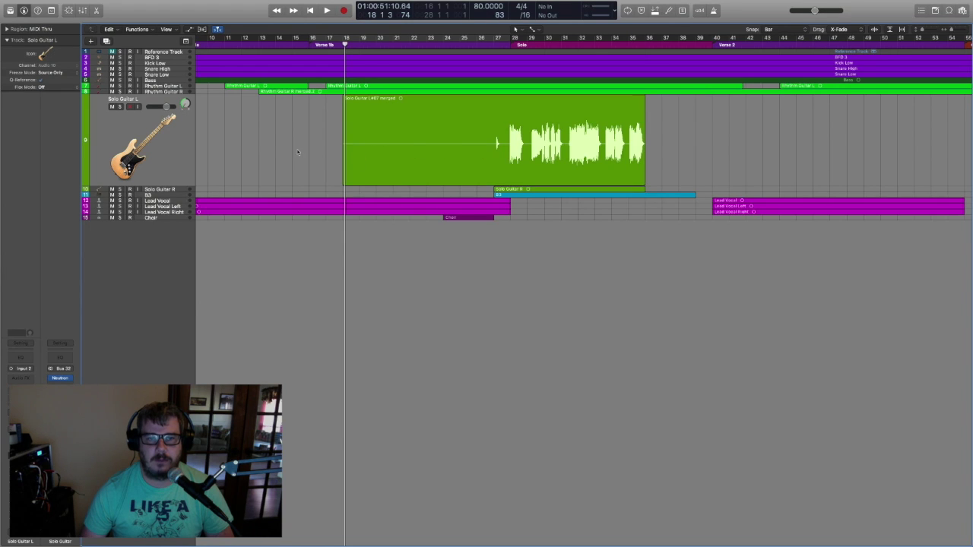
click(350, 146)
click(318, 149)
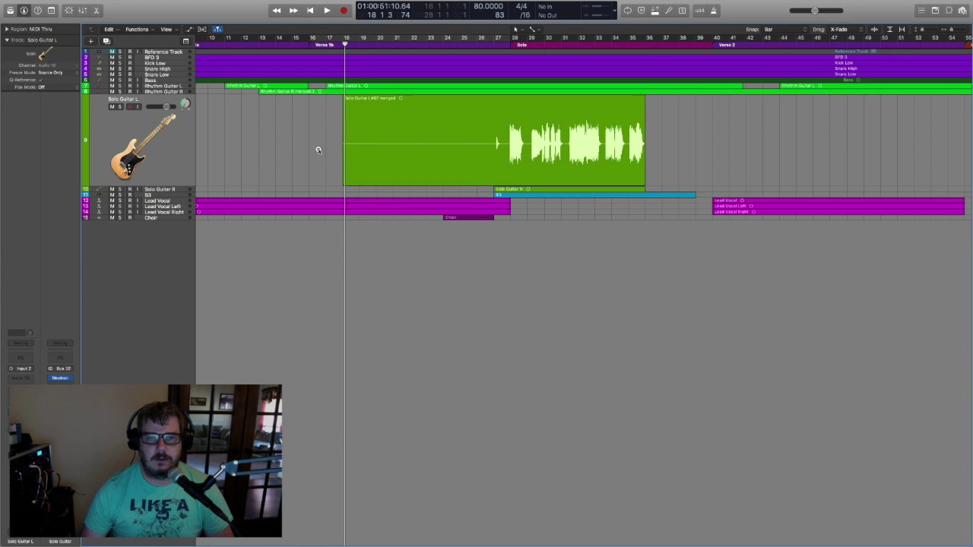
drag(344, 161, 476, 171)
click(458, 173)
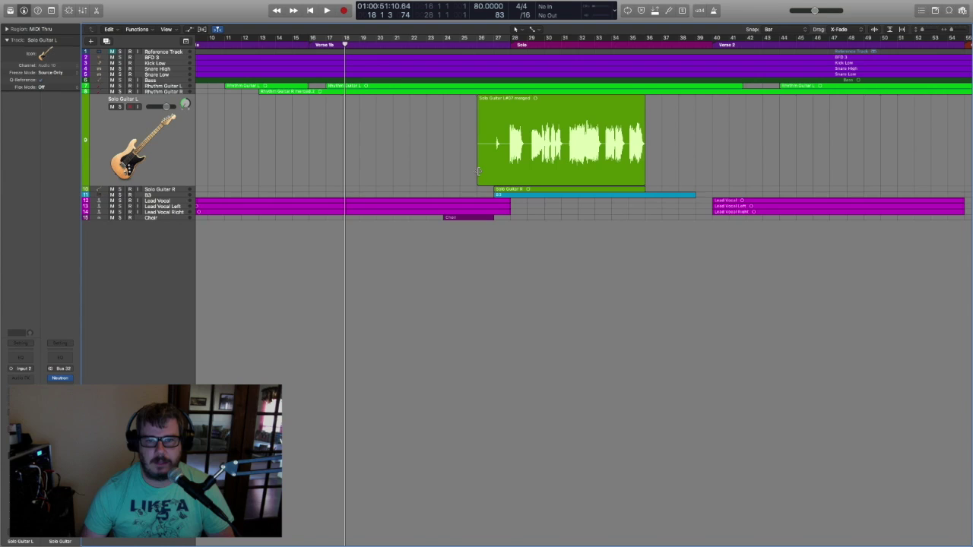
Trim the merged Solo Guitar L region's start to bar 27.
drag(478, 171, 489, 172)
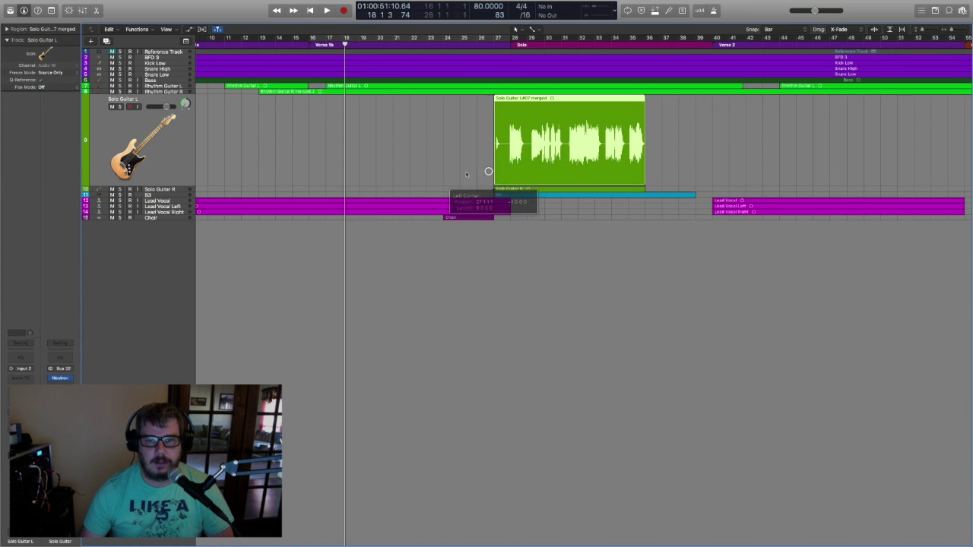
drag(467, 174, 467, 171)
scroll(470, 174, left, 1)
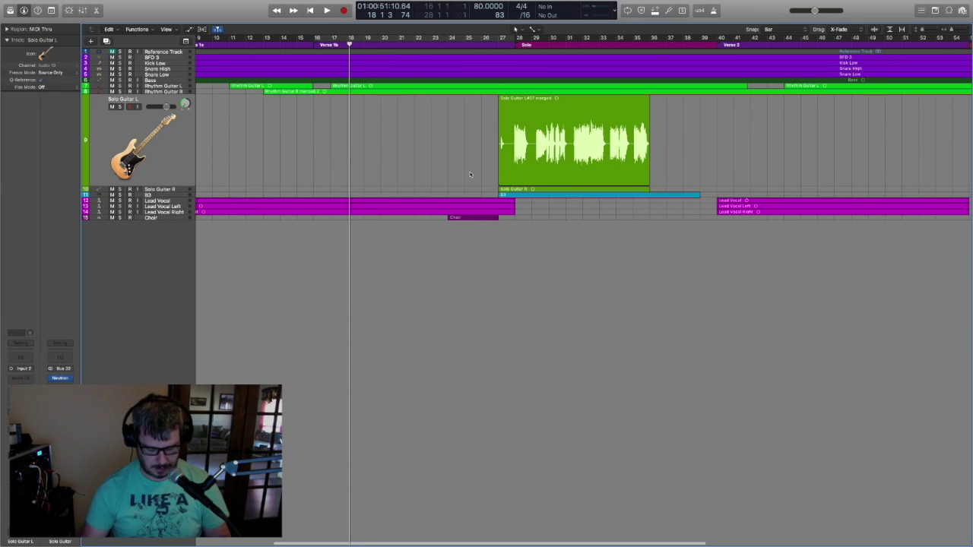
Return Solo Guitar L to normal track height and select the Solo Guitar L#07 merged region.
key(ctrl+z)
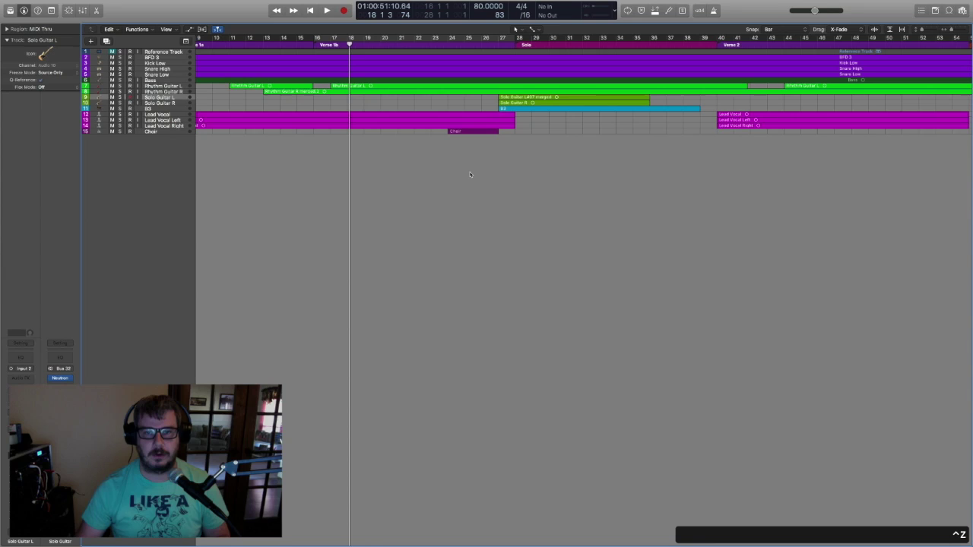
click(537, 100)
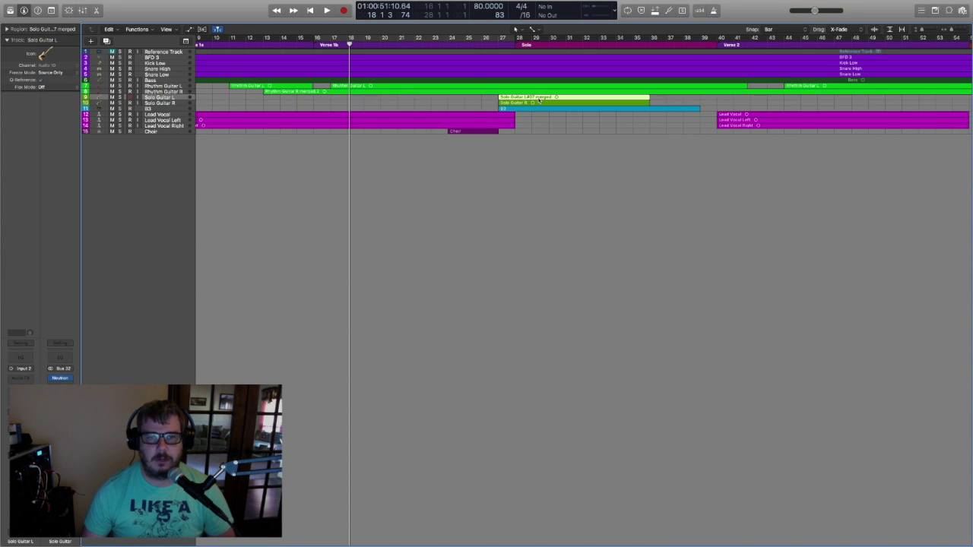
scroll(537, 99, right, 1)
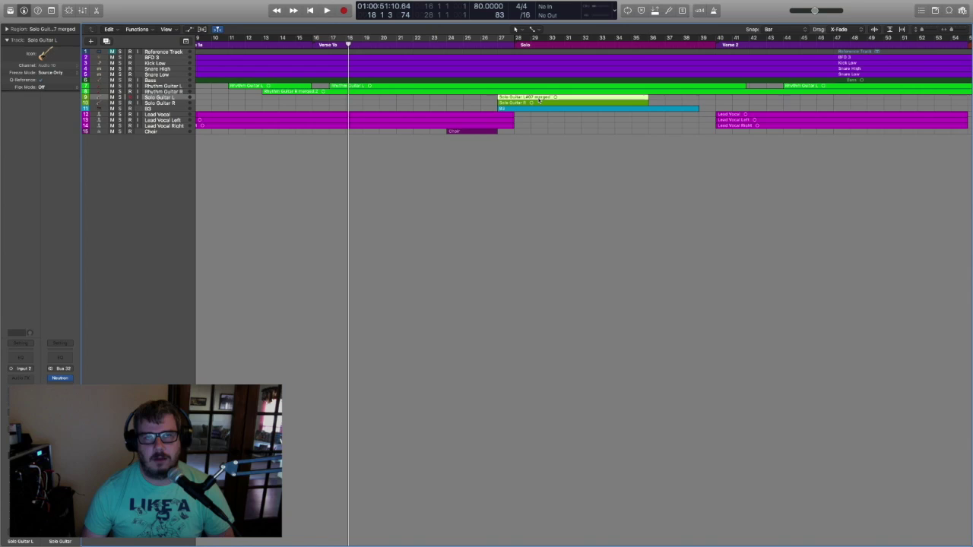
scroll(537, 100, right, 1)
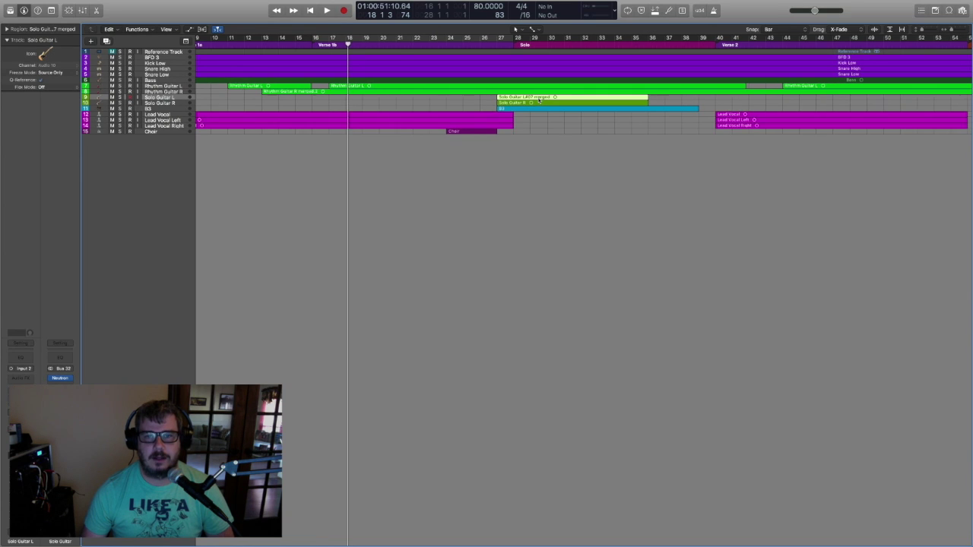
click(492, 99)
click(508, 98)
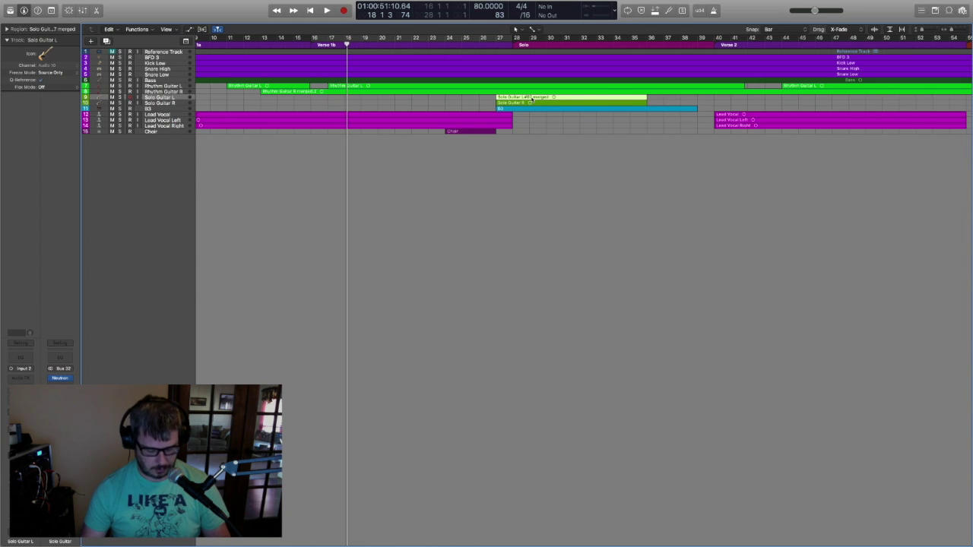
Rename the merged Solo Guitar L region after its track with Option+Shift+N.
key(alt+shift+n)
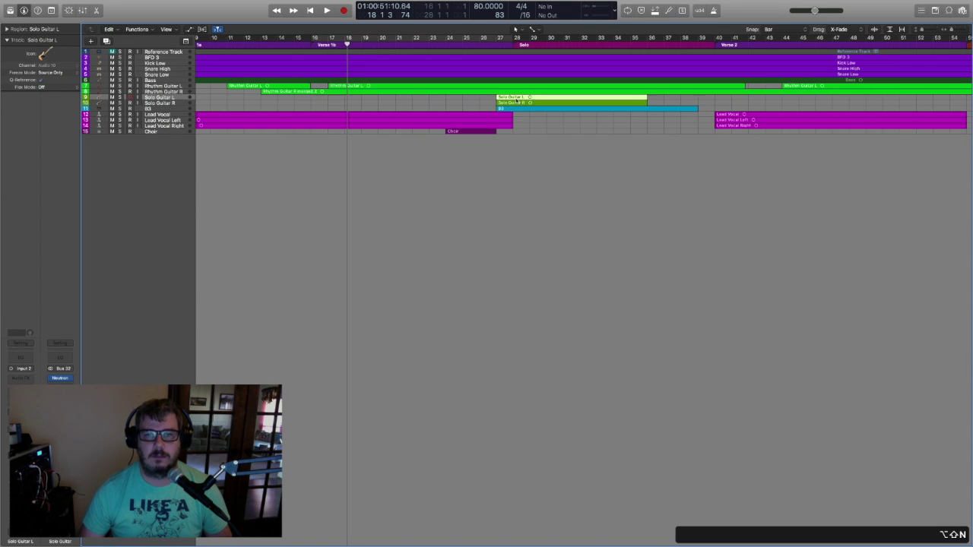
right_click(536, 97)
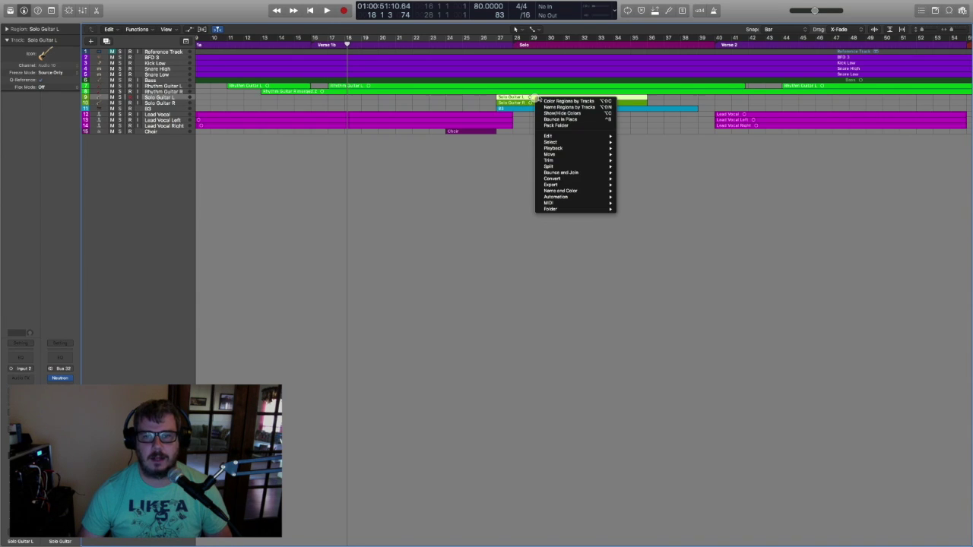
mouse_move(576, 193)
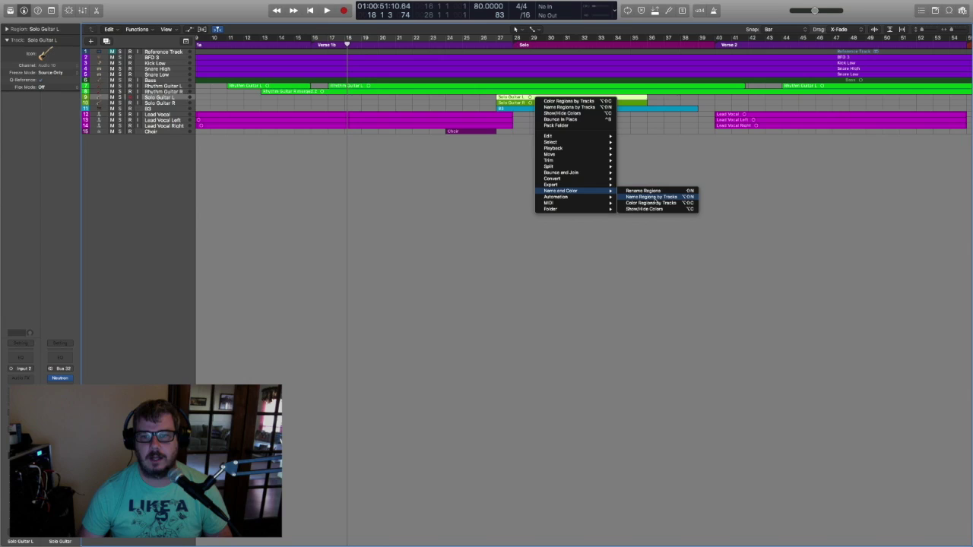
click(490, 100)
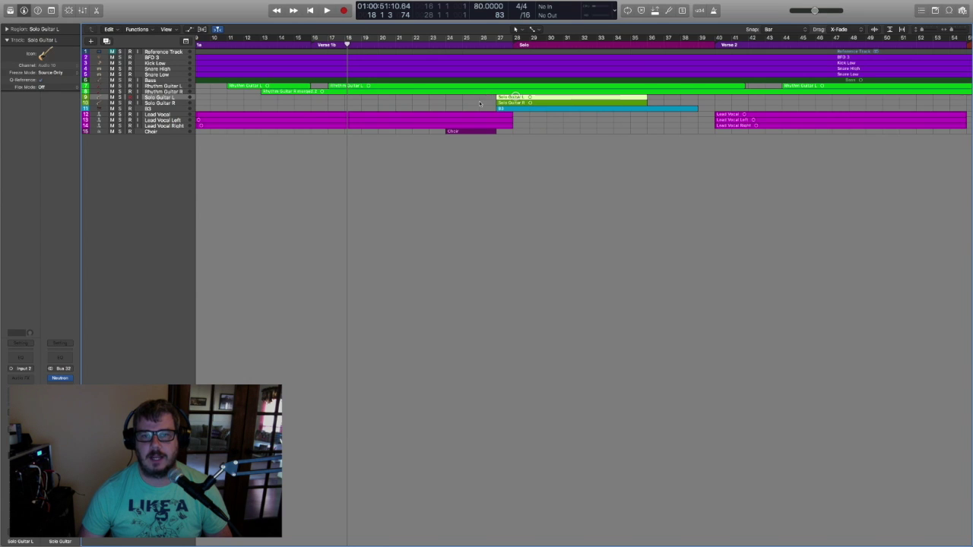
click(480, 101)
Select the regions across all tracks and name them all by their track names.
drag(879, 162, 398, 52)
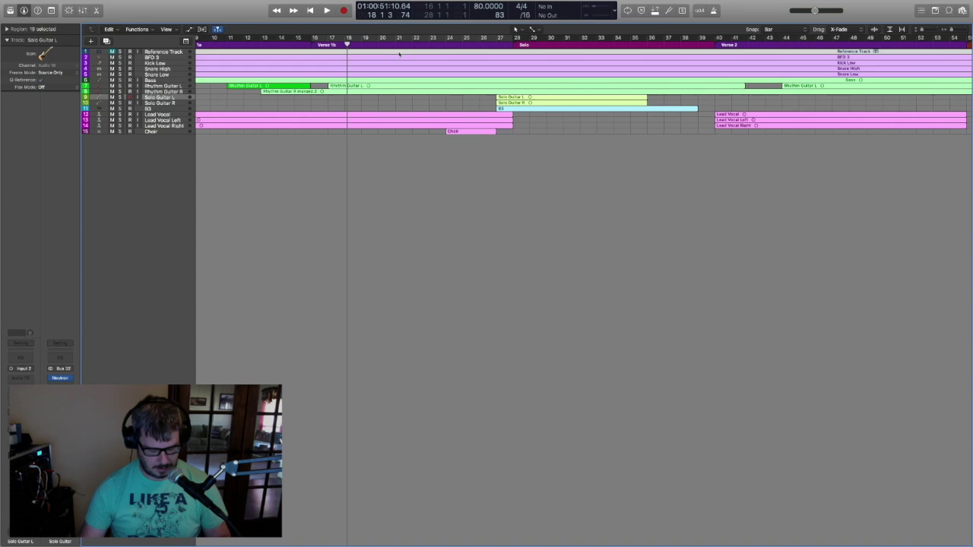
key(alt+shift+n)
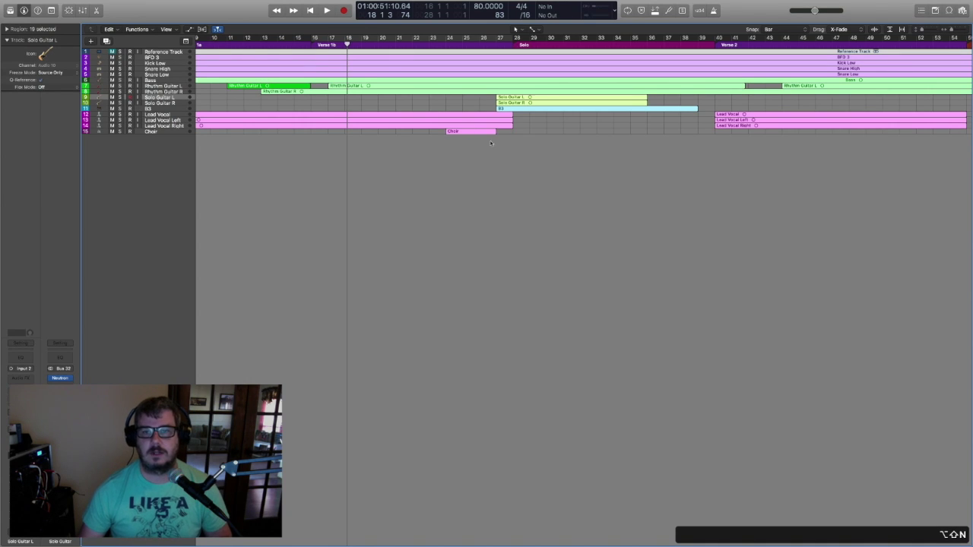
click(563, 203)
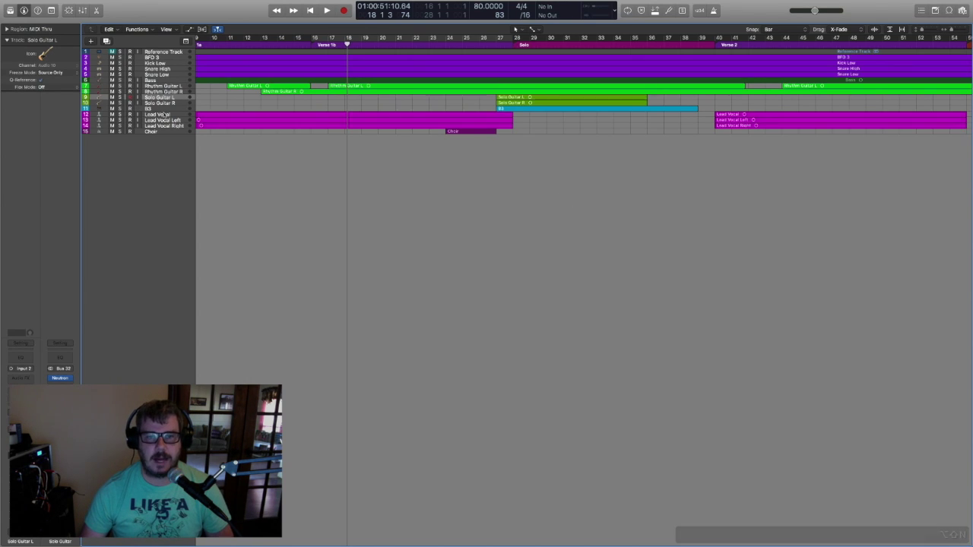